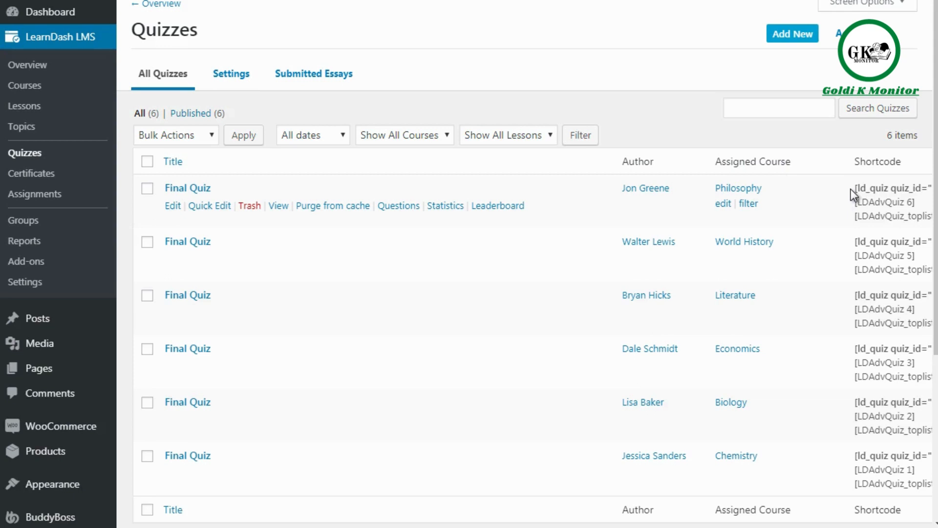
# - Open the Philosophy course's Final Quiz for editing and review its access, progression and restriction settings
pyautogui.click(171, 209)
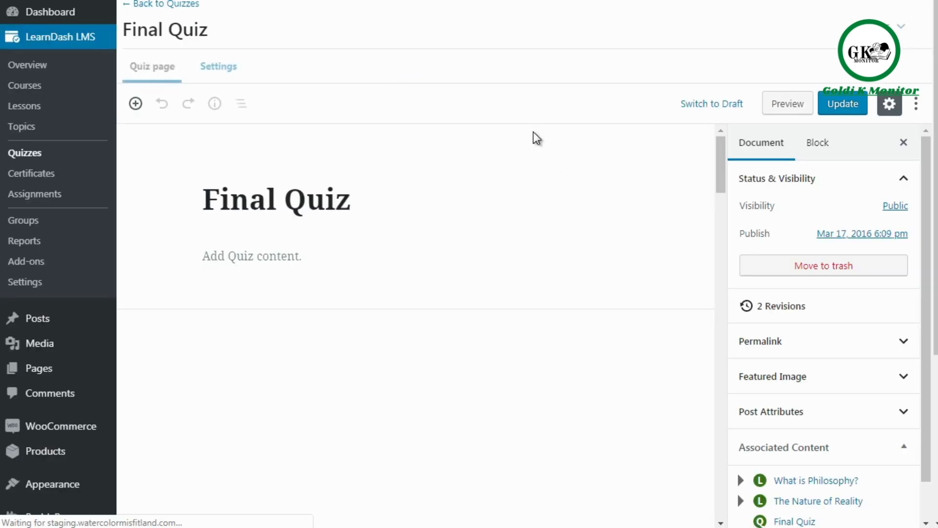
pyautogui.moveTo(721, 174); pyautogui.dragTo(721, 246)
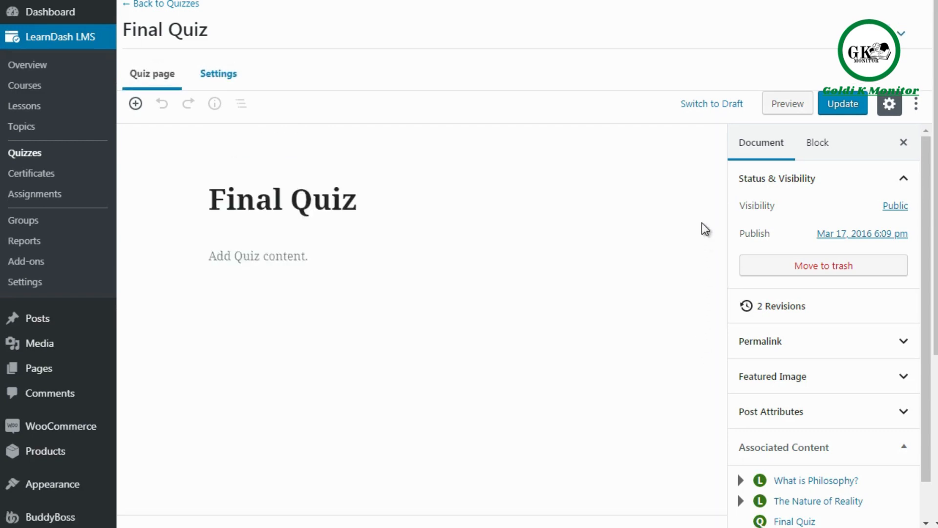
pyautogui.click(218, 78)
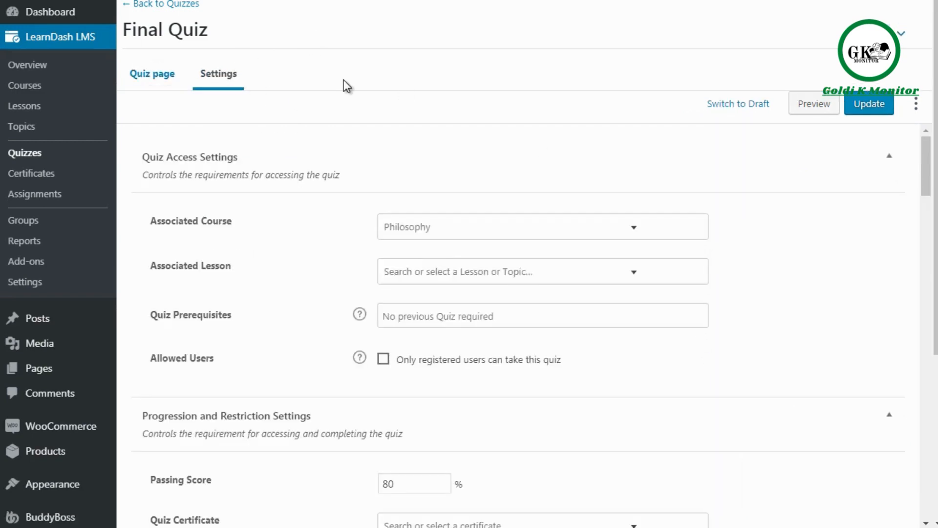
pyautogui.scroll(-1, 923, 180)
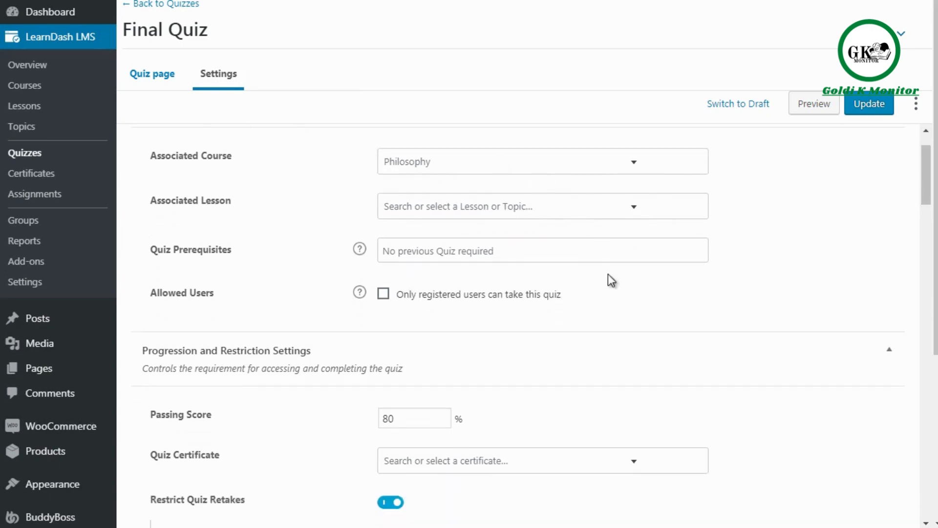
pyautogui.scroll(-1, 925, 186)
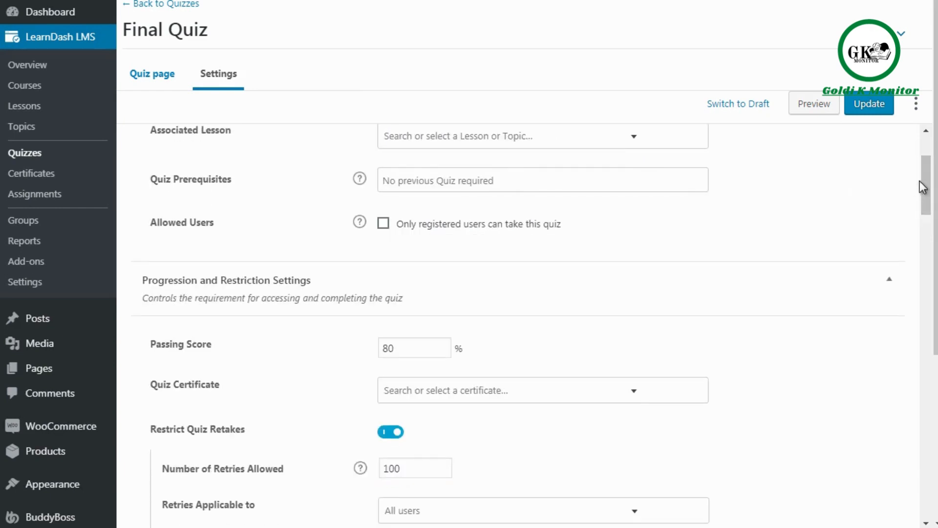
pyautogui.scroll(-3, 920, 180)
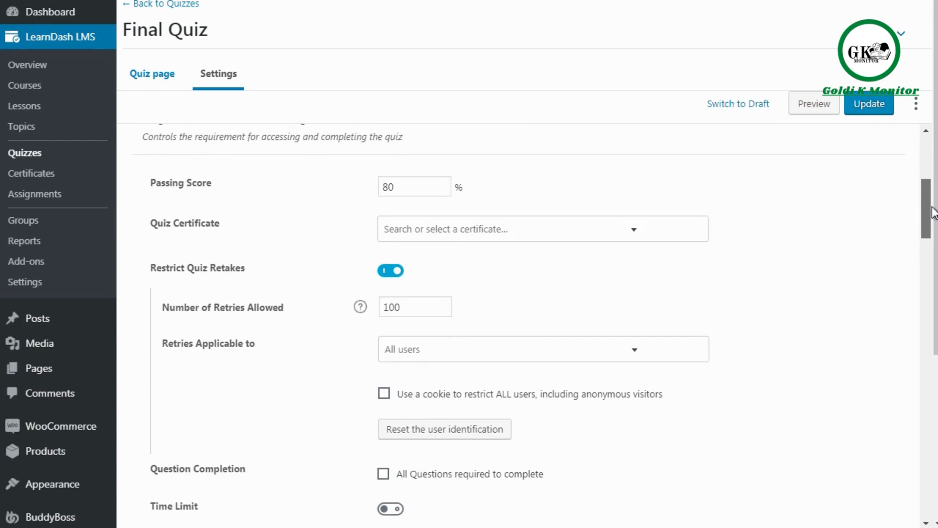
pyautogui.scroll(1, 930, 213)
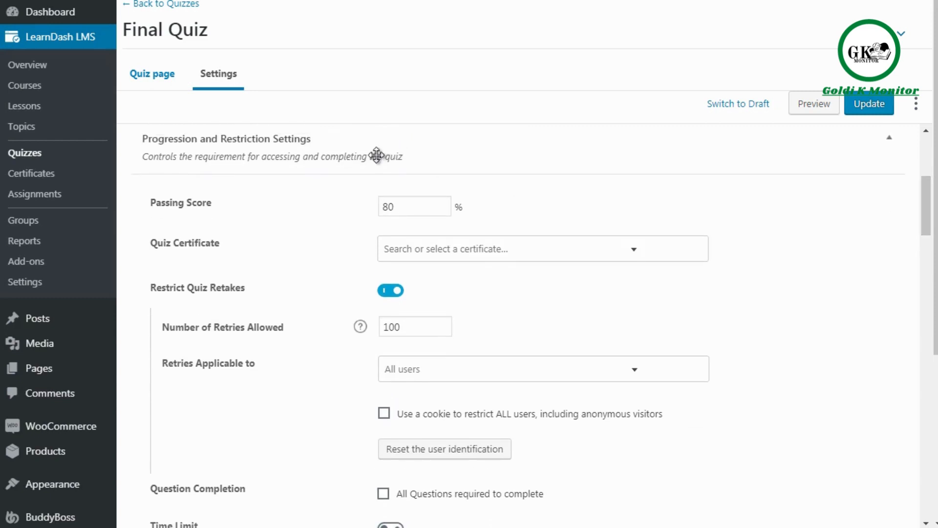
# - Set the Final Quiz's passing score to 0%, keeping the progression and restriction settings expanded
pyautogui.doubleClick(404, 205)
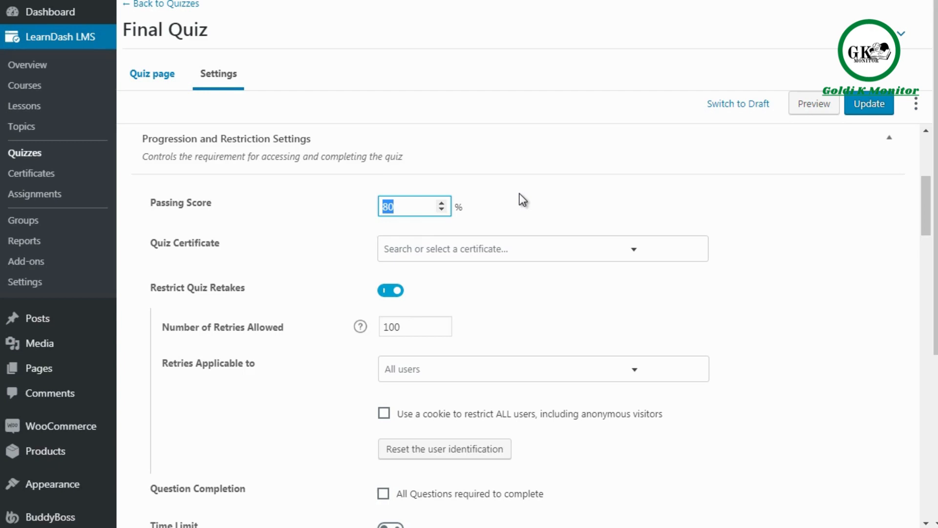
pyautogui.click(419, 206)
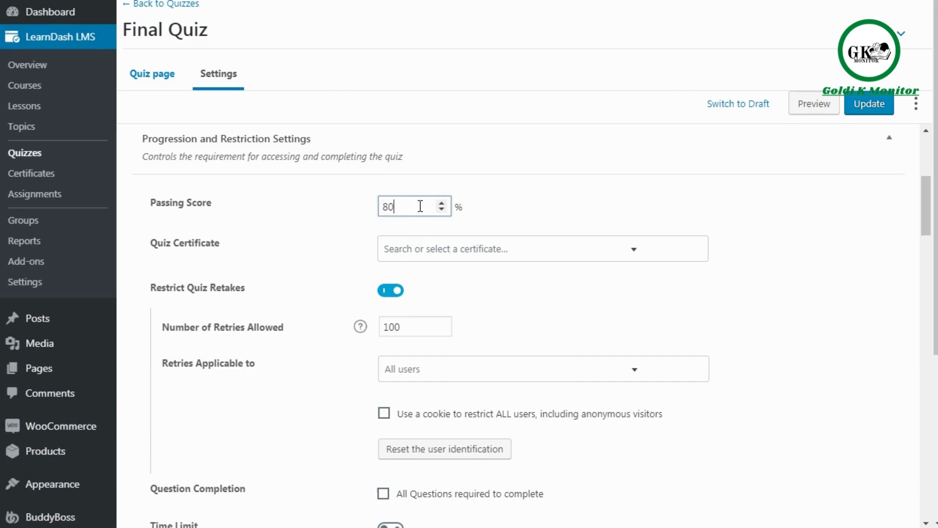
pyautogui.press('BackSpace')
pyautogui.press('BackSpace')
pyautogui.write('0')
pyautogui.press('BackSpace')
pyautogui.write('10')
pyautogui.press('BackSpace')
pyautogui.press('BackSpace')
pyautogui.click(446, 157)
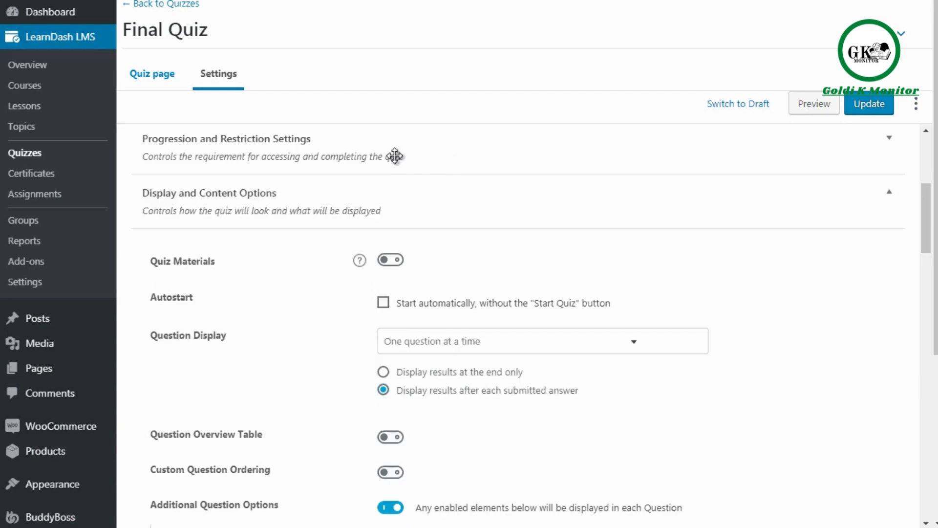
pyautogui.click(401, 197)
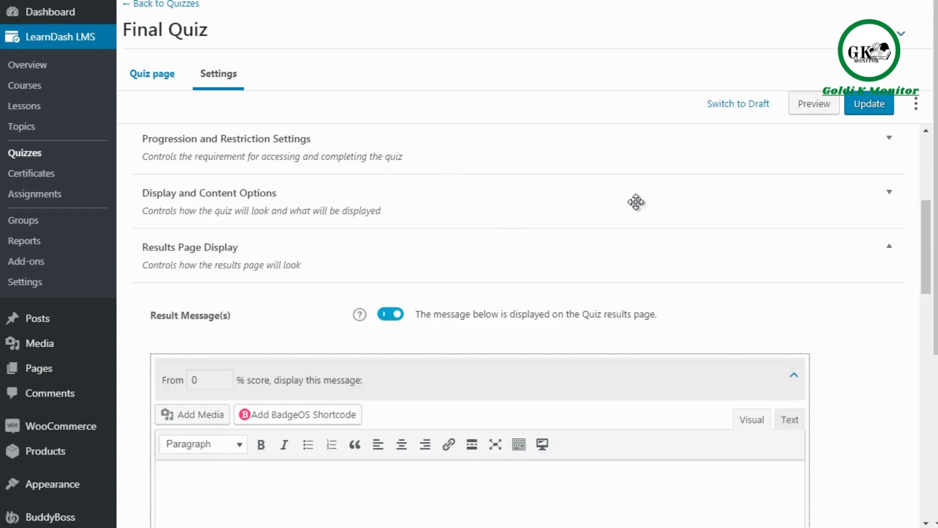
pyautogui.click(596, 167)
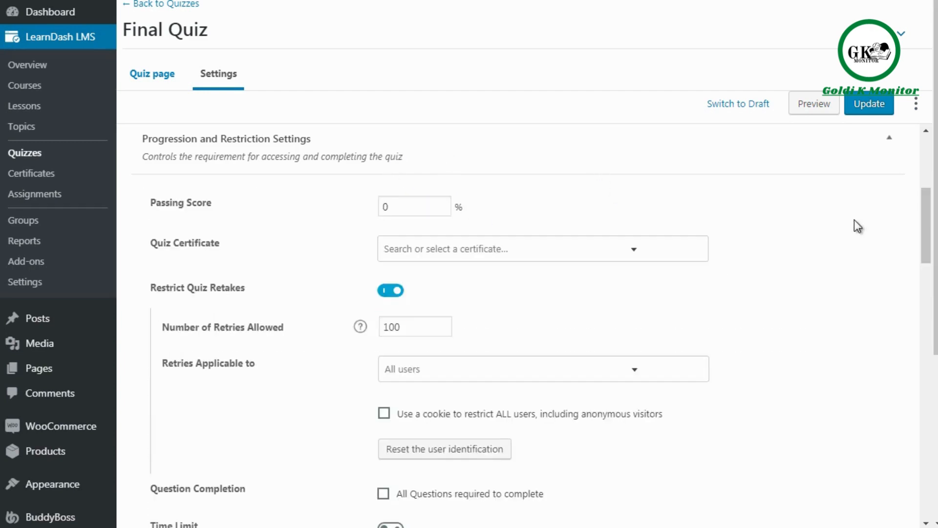
# - Check the certificates available for the quiz without choosing one, and review the remaining quiz settings
pyautogui.moveTo(929, 219); pyautogui.dragTo(931, 235)
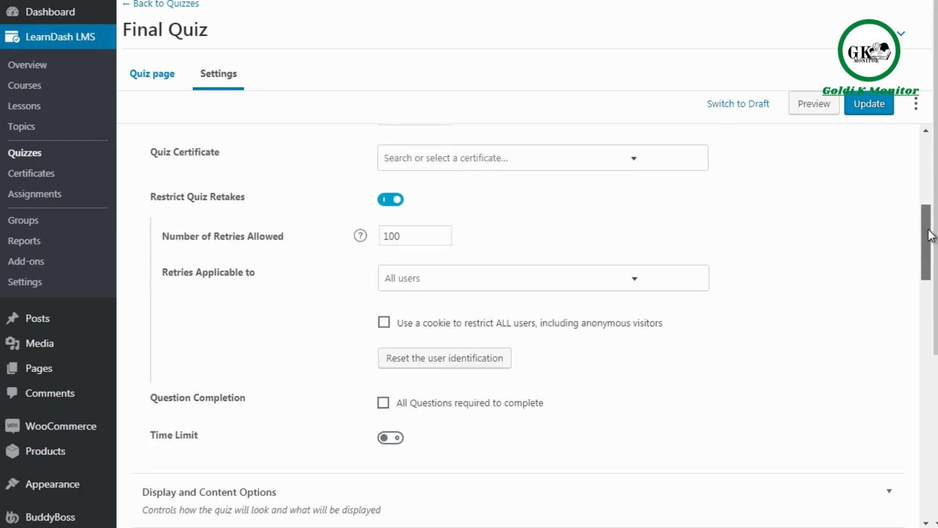
pyautogui.click(576, 167)
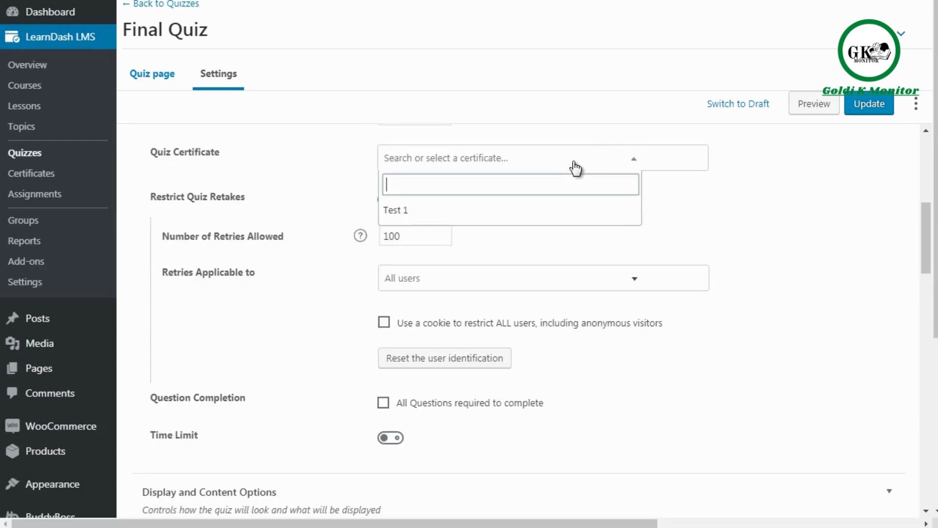
pyautogui.click(716, 230)
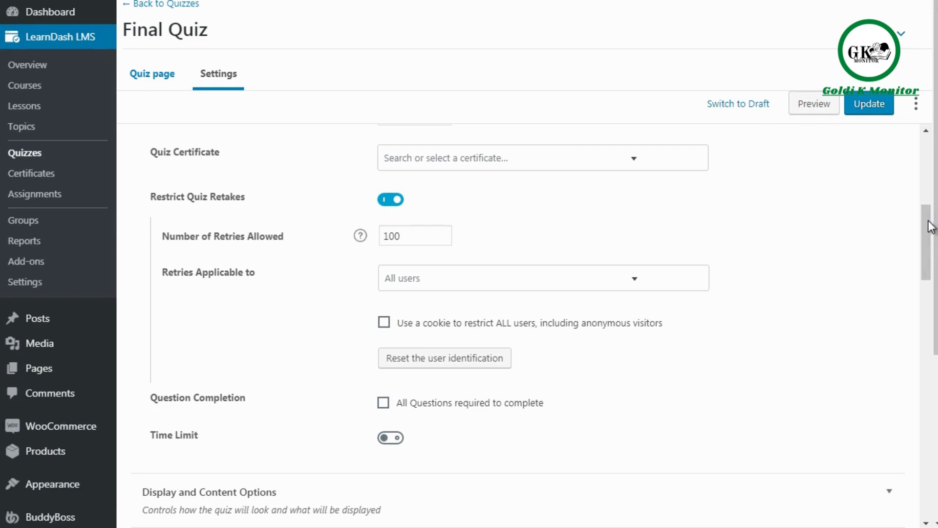
pyautogui.moveTo(928, 221); pyautogui.dragTo(926, 298)
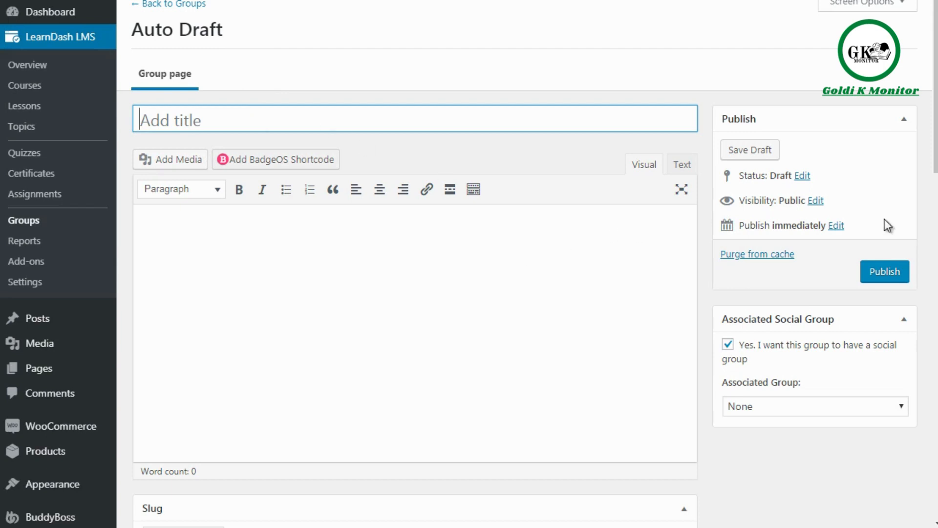
# - Examine the new group's course, leader and user assignment options, highlighting Chemistry among the available group courses
pyautogui.moveTo(936, 135); pyautogui.dragTo(935, 182)
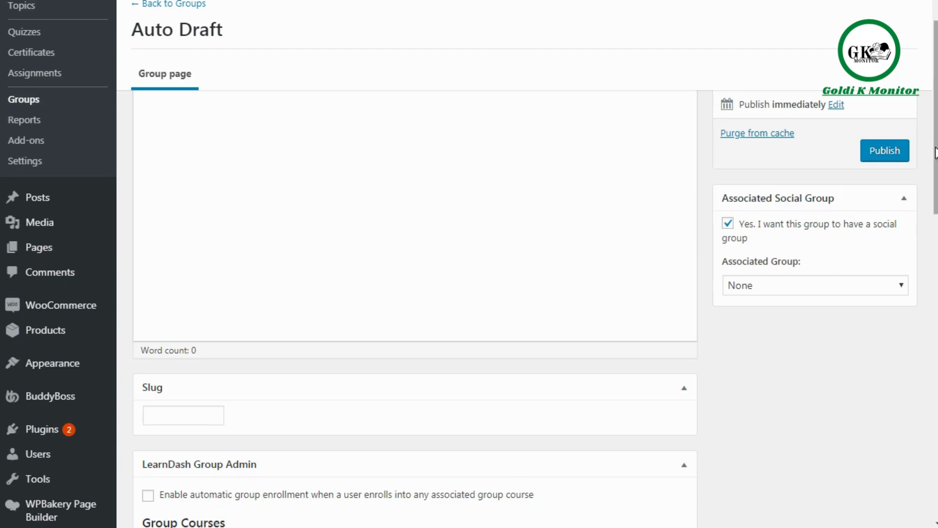
pyautogui.moveTo(936, 153); pyautogui.dragTo(935, 234)
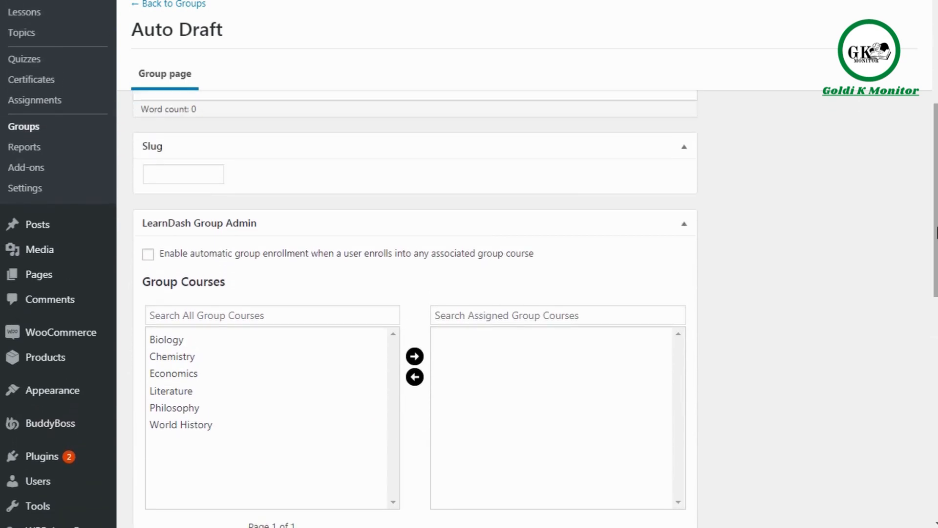
pyautogui.click(211, 357)
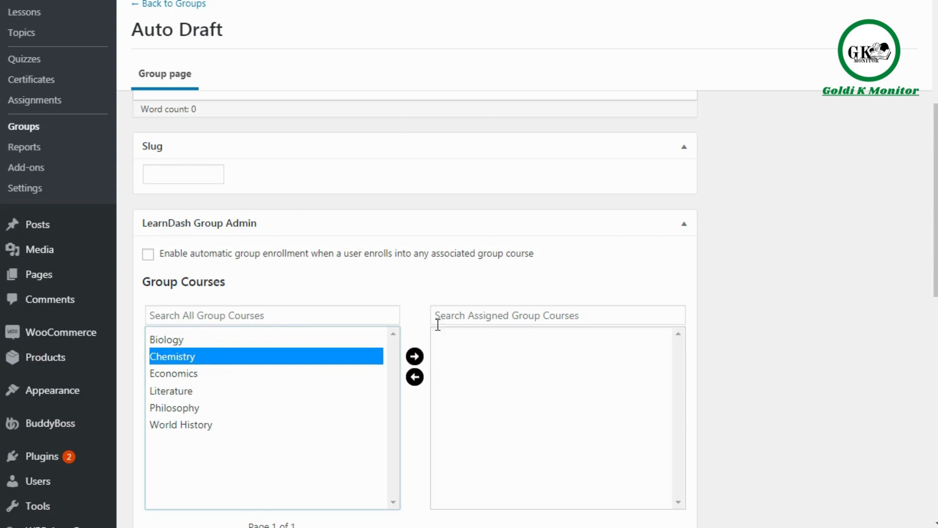
pyautogui.click(711, 191)
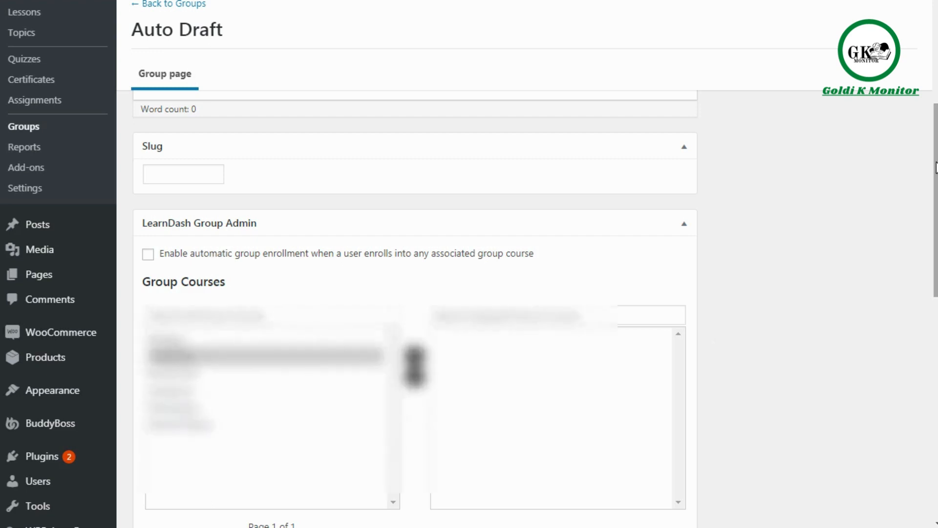
pyautogui.scroll(-12, 693, 243)
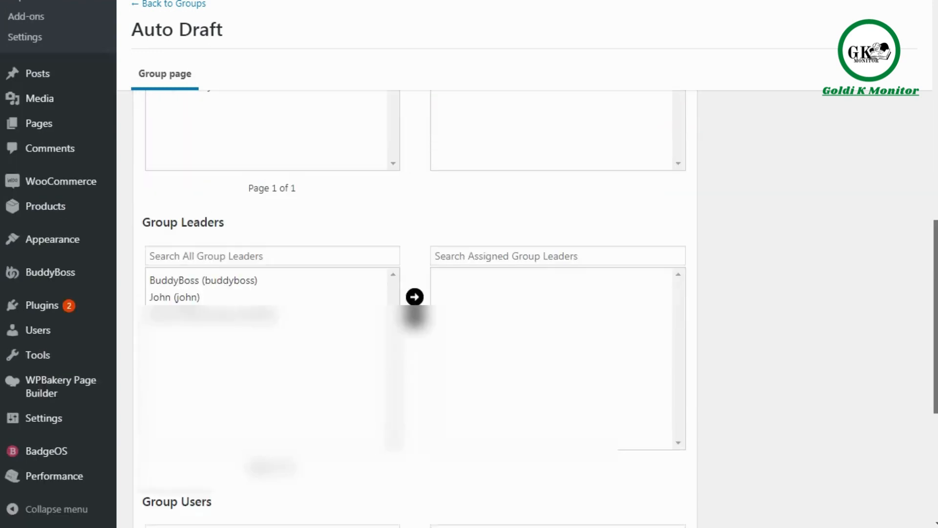
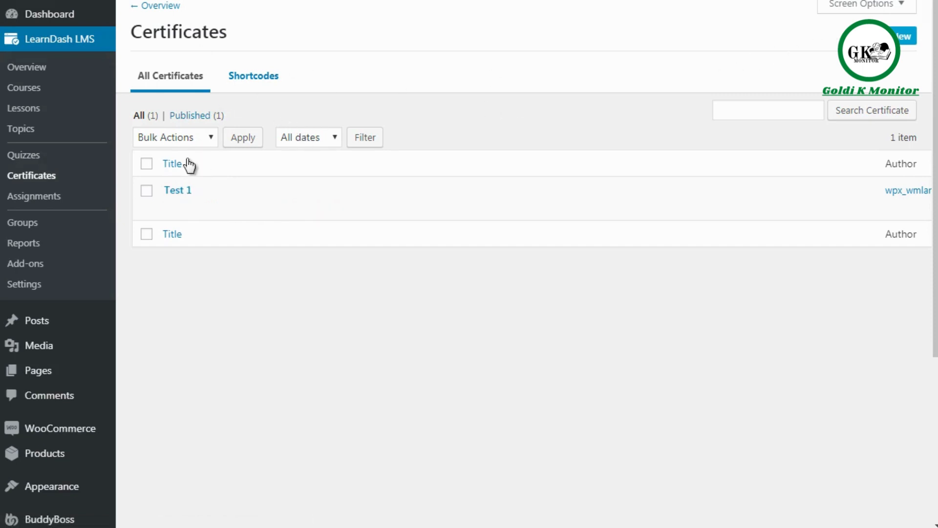
# - Open the Test 1 certificate for editing, switch its content to the visual view and examine the certificate layout
pyautogui.click(173, 209)
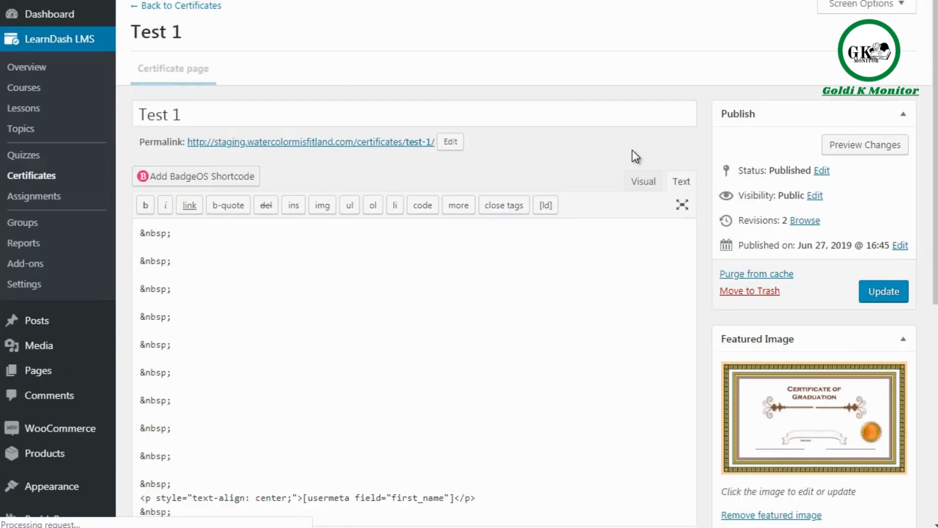
pyautogui.click(652, 184)
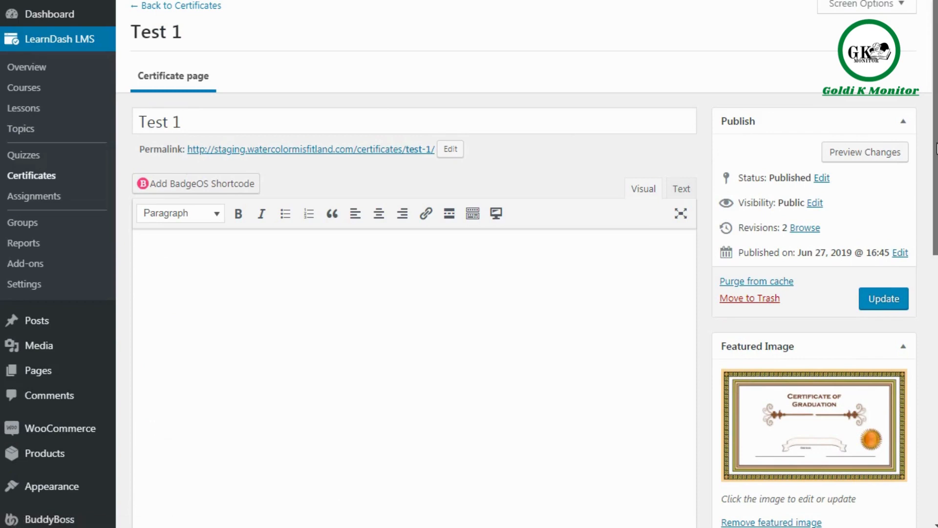
pyautogui.moveTo(936, 148); pyautogui.dragTo(935, 199)
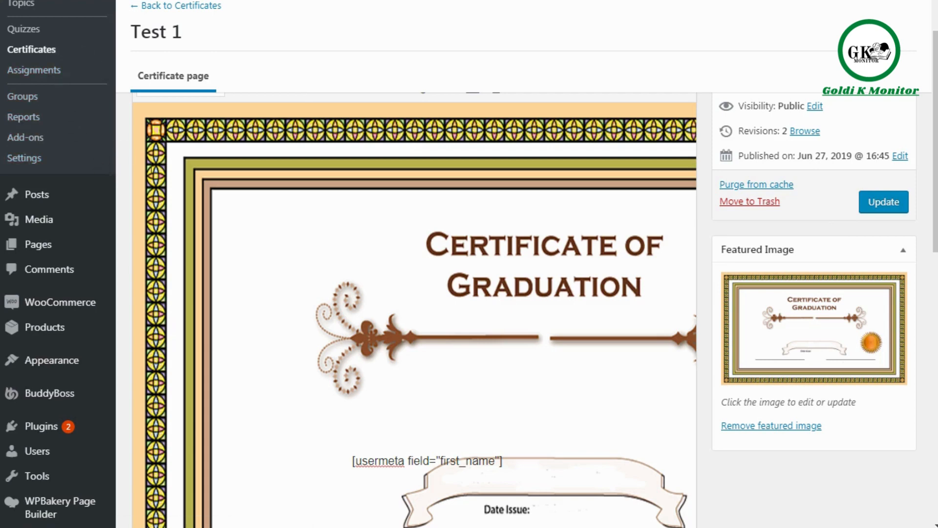
pyautogui.scroll(3, 314, 172)
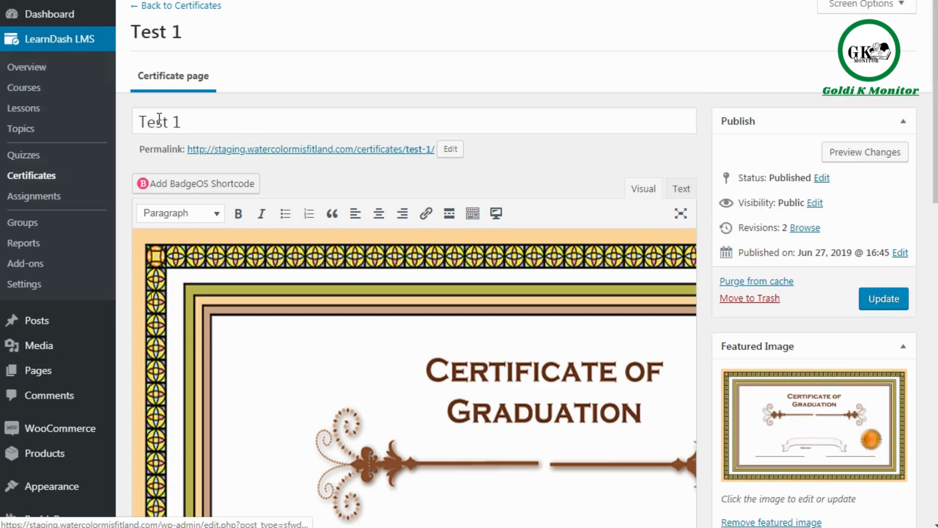
# - Open the course list in a separate browser tab and bring up the Philosophy course's settings
pyautogui.rightClick(69, 94)
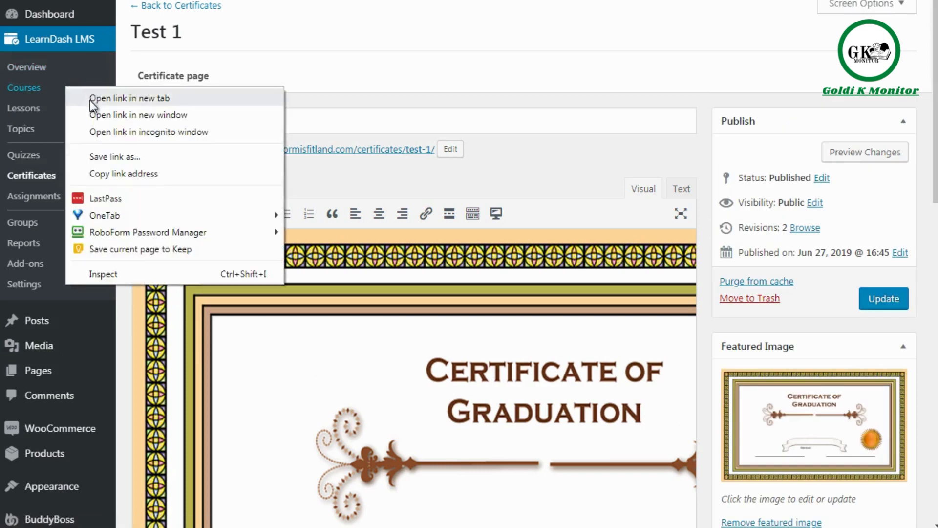
pyautogui.click(93, 97)
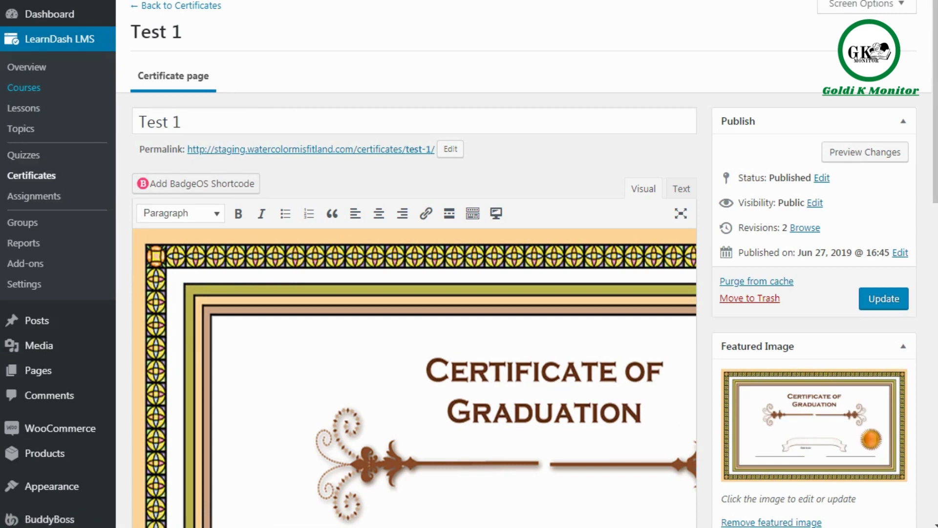
pyautogui.hotkey('ctrl', 'Tab')
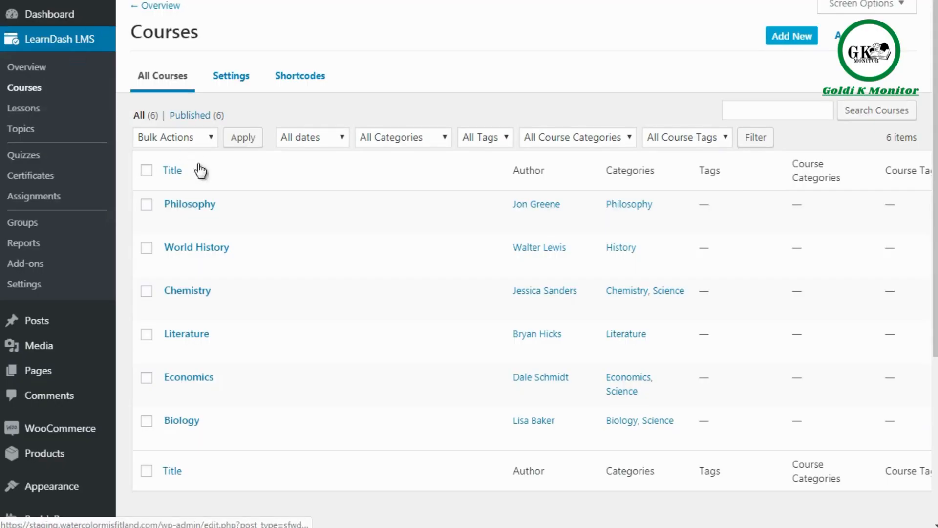
pyautogui.click(175, 224)
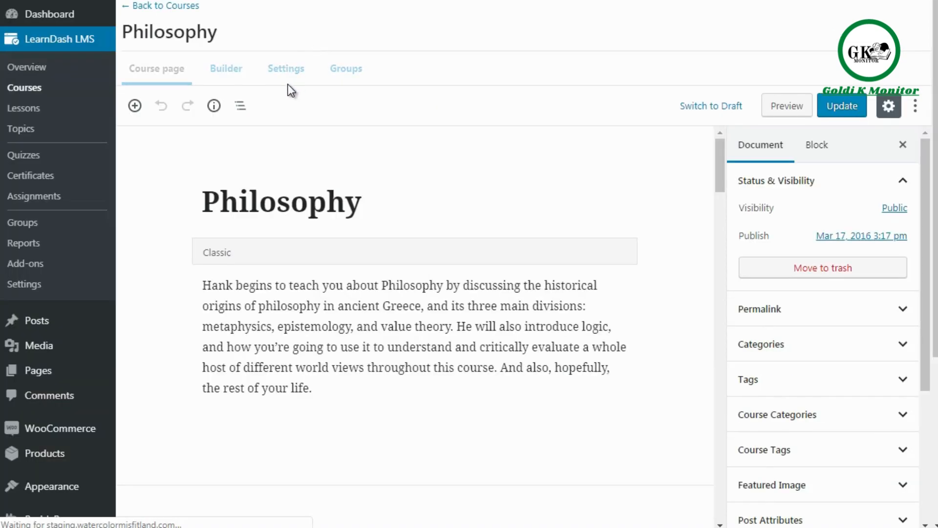
pyautogui.click(289, 77)
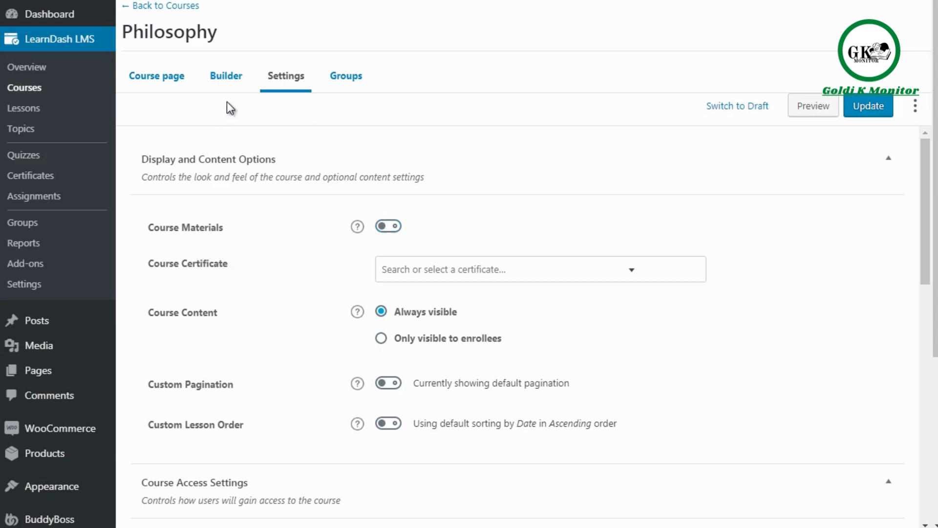
# - Assign the Test 1 certificate to the Philosophy course and update the course
pyautogui.click(438, 278)
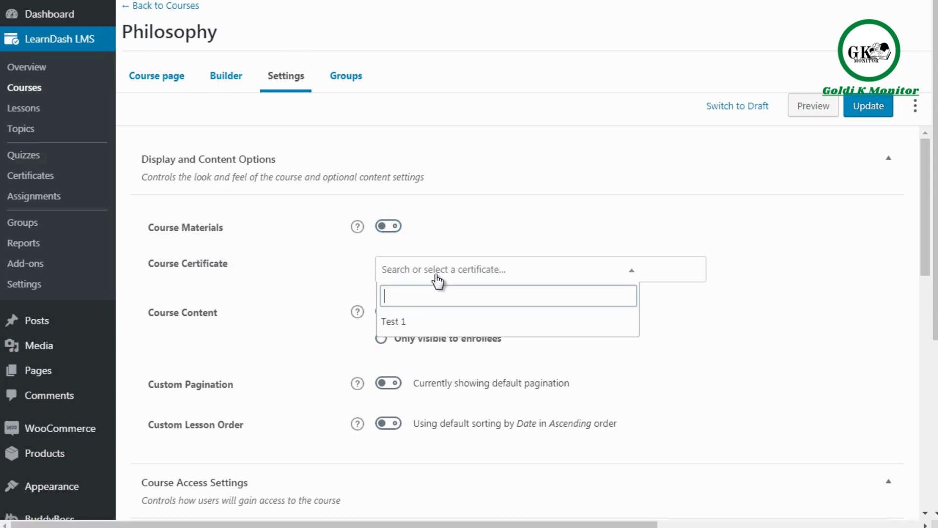
pyautogui.click(418, 322)
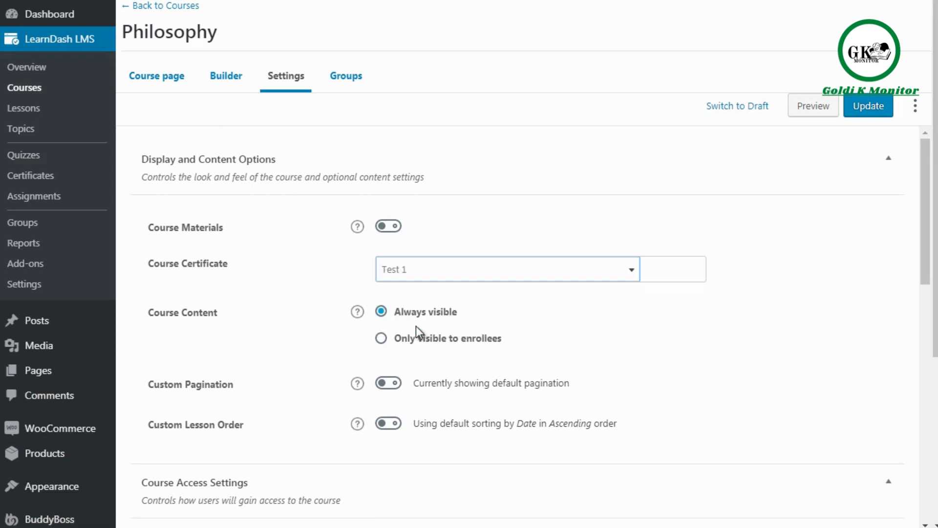
pyautogui.click(862, 107)
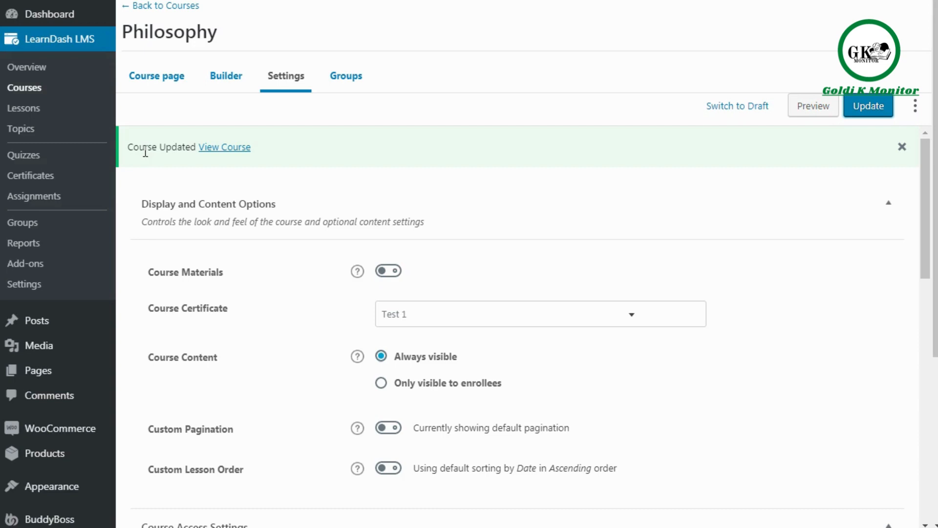
# - Open the Test 1 certificate for editing and examine its graduation layout and first-name shortcode
pyautogui.click(34, 176)
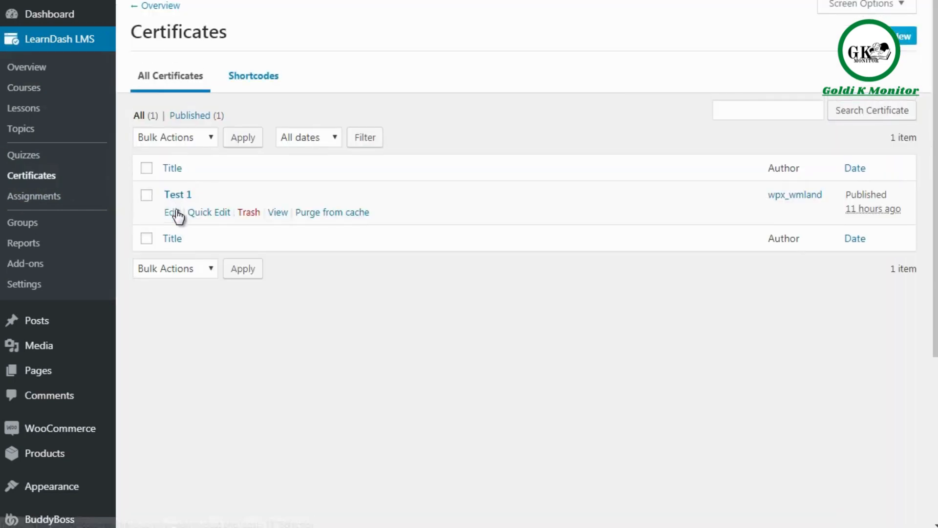
pyautogui.click(172, 212)
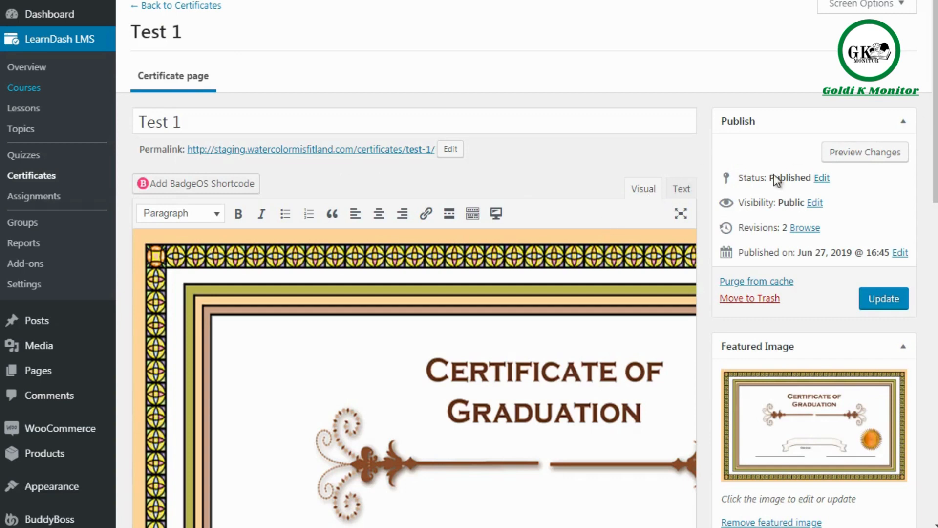
pyautogui.moveTo(934, 83); pyautogui.dragTo(933, 142)
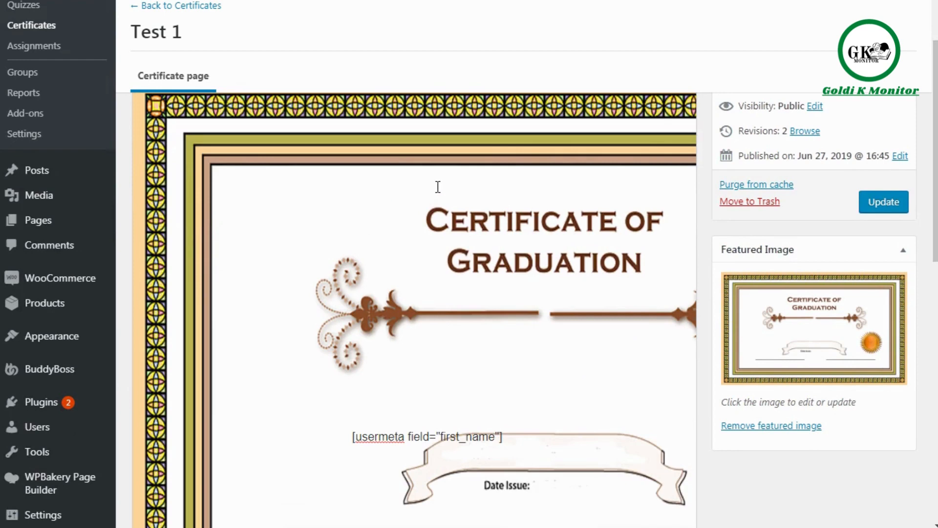
pyautogui.moveTo(935, 163); pyautogui.dragTo(936, 188)
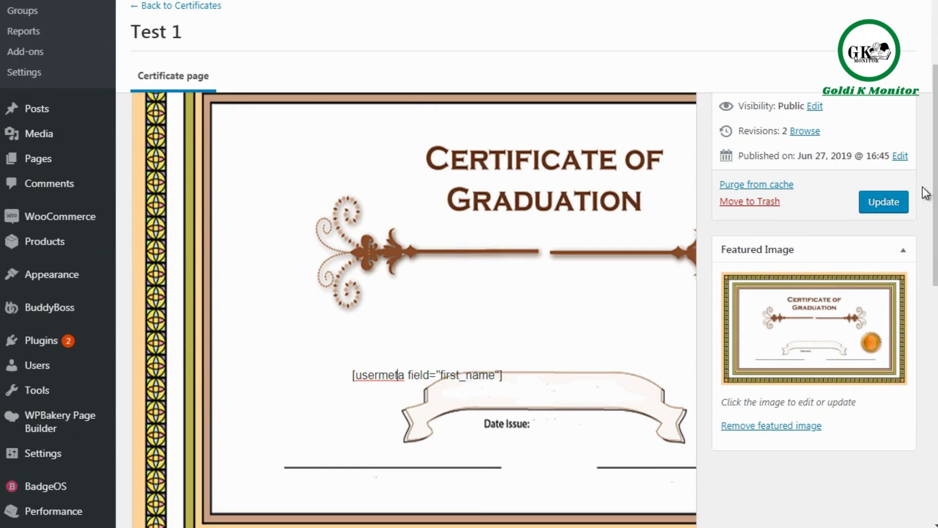
pyautogui.scroll(4, 935, 169)
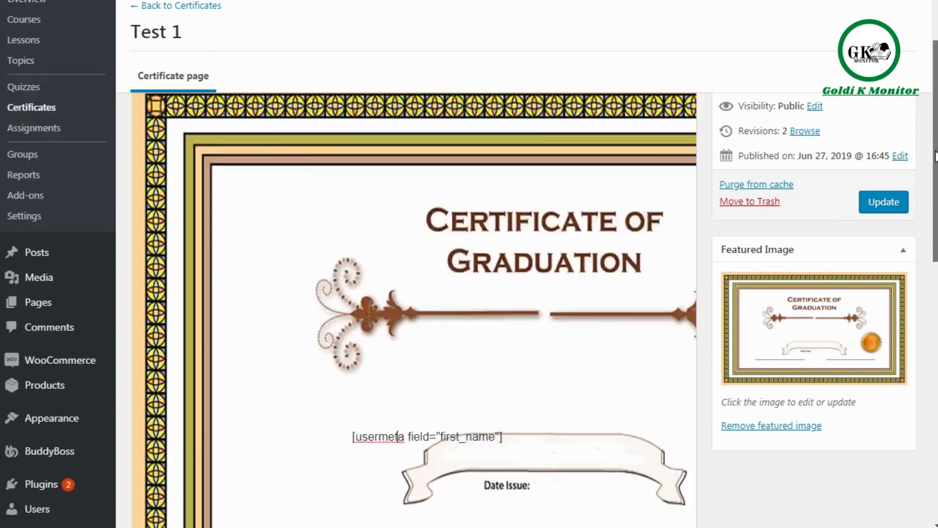
pyautogui.moveTo(935, 169); pyautogui.dragTo(935, 174)
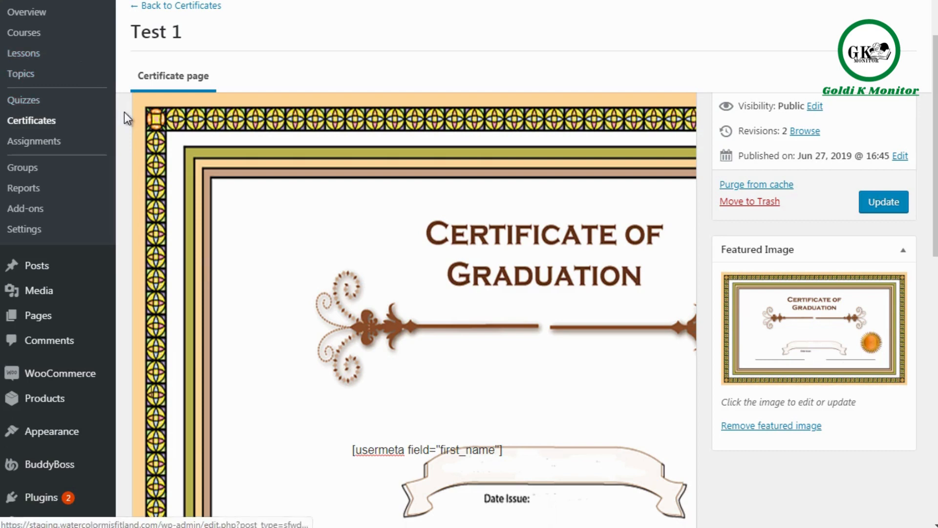
# - Adjust the spacing before the [usermeta field="first_name"] shortcode so that it sits centred over the ribbon above Date Issue
pyautogui.press('Return')
pyautogui.press('Return')
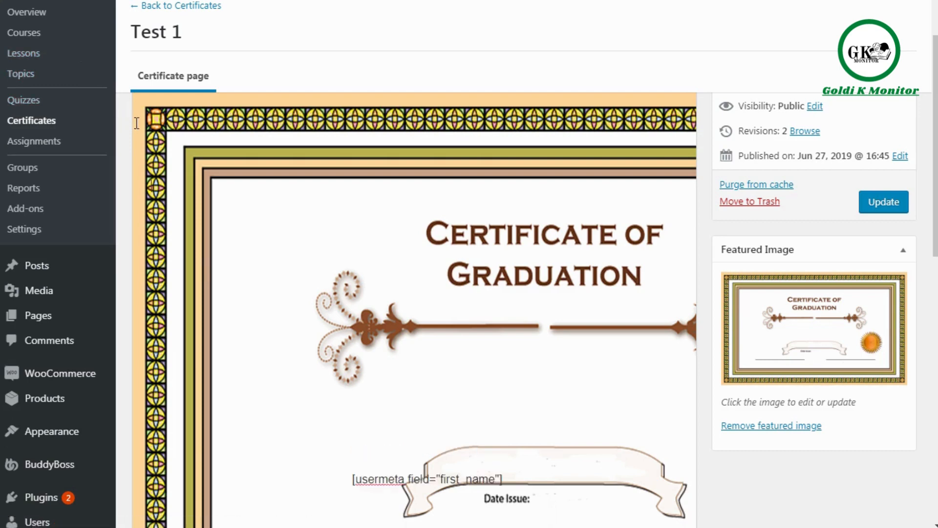
pyautogui.press('BackSpace')
pyautogui.press('BackSpace')
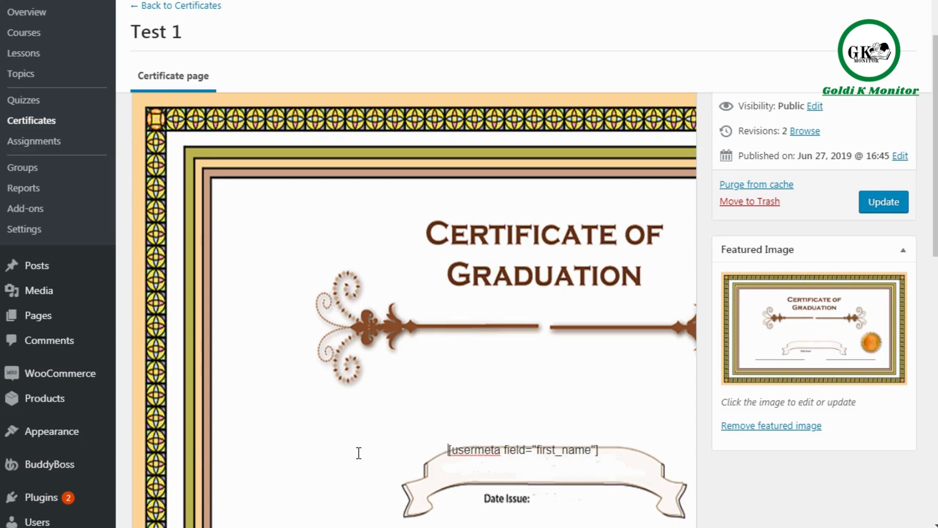
pyautogui.press('Return')
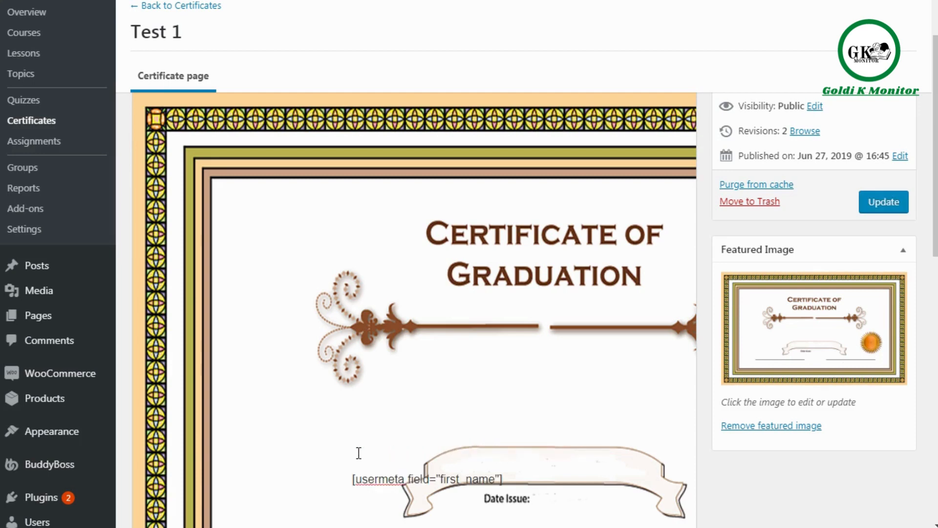
pyautogui.press('BackSpace')
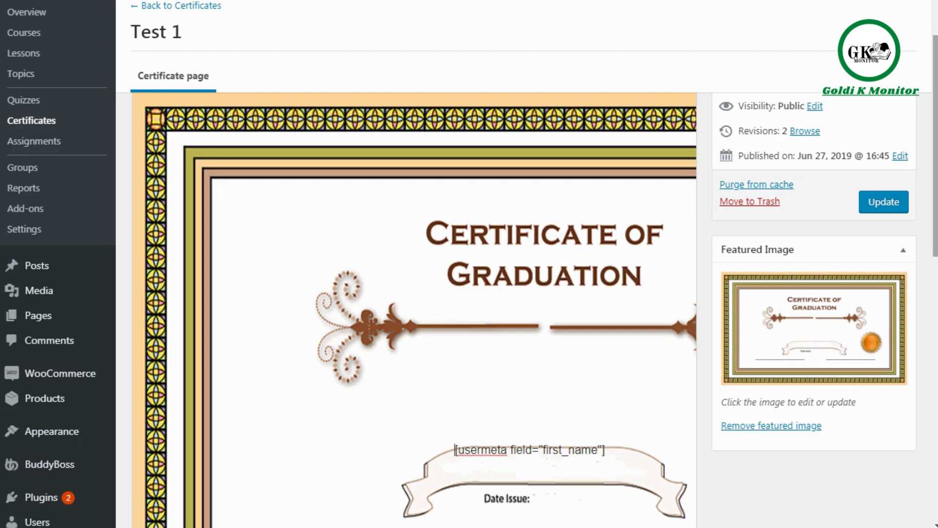
# - Insert a LearnDash User meta shortcode with the field User First Name into the certificate
pyautogui.scroll(3, 502, 218)
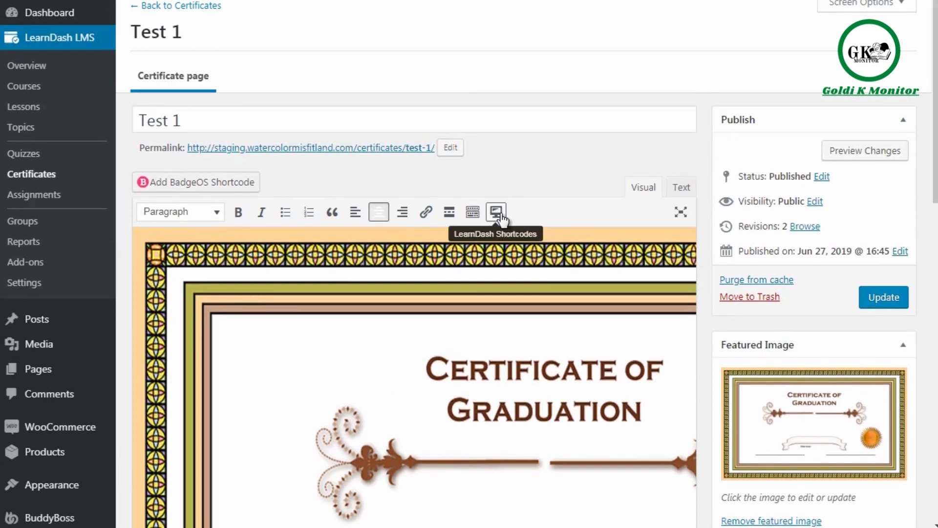
pyautogui.click(496, 212)
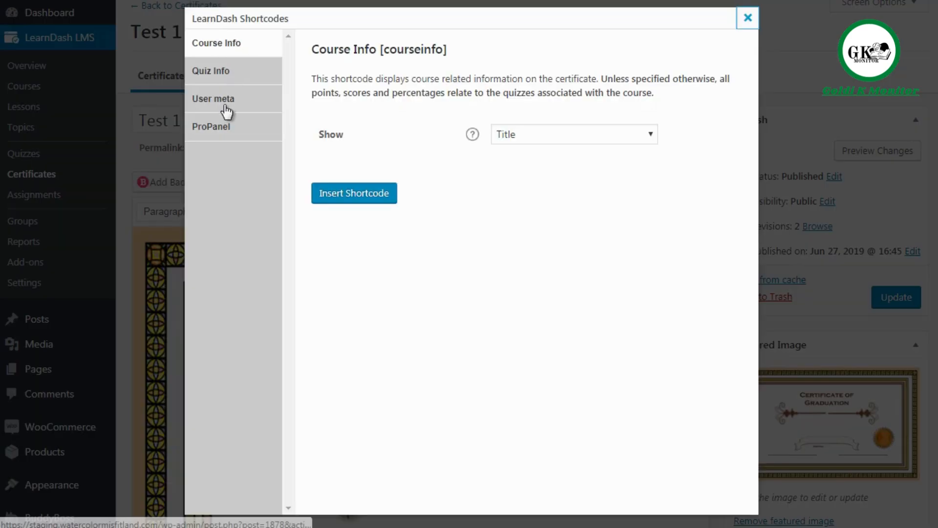
pyautogui.click(227, 110)
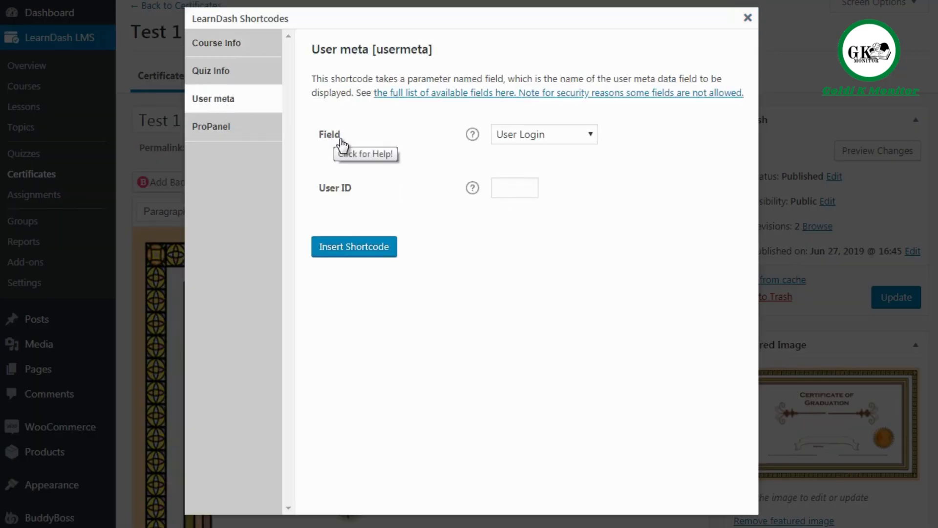
pyautogui.click(556, 136)
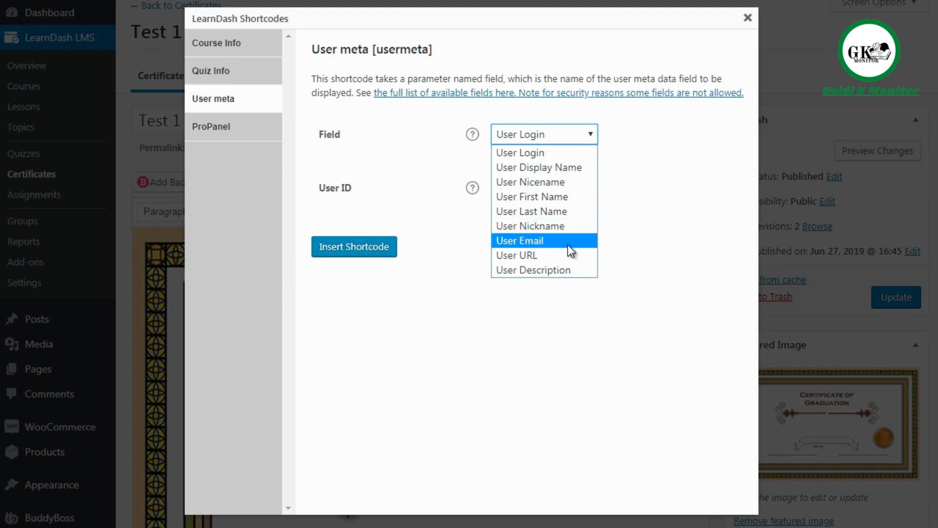
pyautogui.click(559, 198)
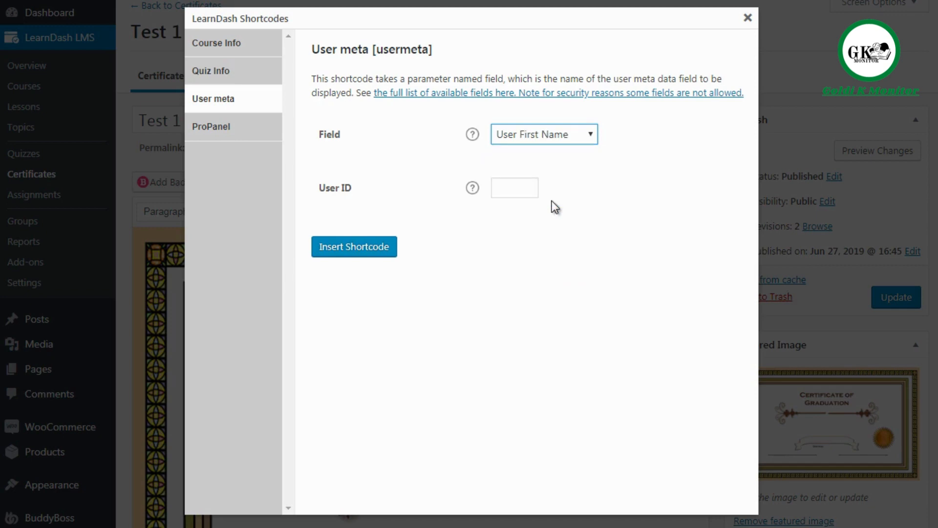
pyautogui.click(362, 246)
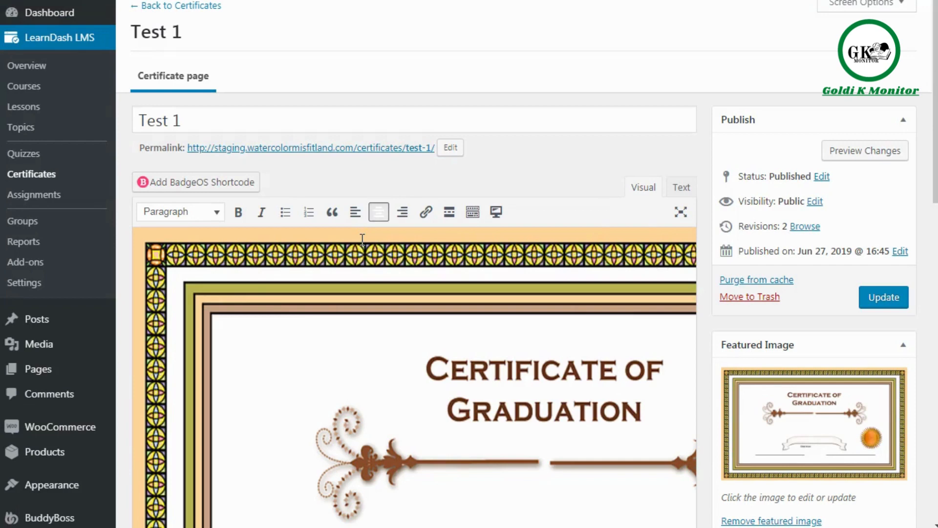
# - Delete the duplicate first-name shortcode from the certificate, keeping a single [usermeta field="first_name"] over the ribbon
pyautogui.moveTo(935, 164); pyautogui.dragTo(933, 275)
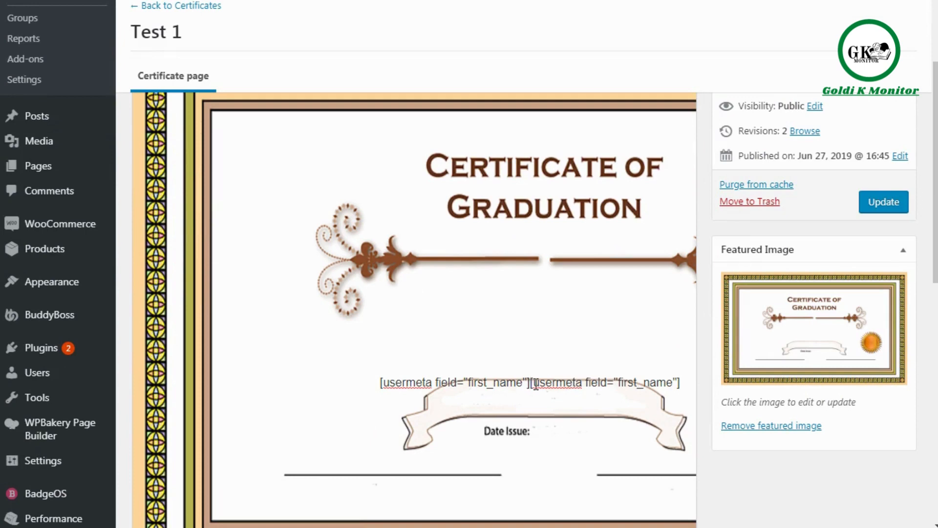
pyautogui.hotkey('shift', 'Right')
pyautogui.hotkey('shift', 'Right')
pyautogui.hotkey('shift', 'Right')
pyautogui.hotkey('shift', 'Right')
pyautogui.hotkey('shift', 'Right')
pyautogui.hotkey('shift', 'Right')
pyautogui.hotkey('shift', 'Right')
pyautogui.hotkey('shift', 'Right')
pyautogui.hotkey('shift', 'Right')
pyautogui.hotkey('shift', 'Right')
pyautogui.hotkey('shift', 'Right')
pyautogui.hotkey('shift', 'Right')
pyautogui.hotkey('shift', 'Right')
pyautogui.hotkey('shift', 'Right')
pyautogui.hotkey('shift', 'Right')
pyautogui.hotkey('shift', 'Right')
pyautogui.hotkey('shift', 'Right')
pyautogui.hotkey('shift', 'Right')
pyautogui.hotkey('shift', 'Right')
pyautogui.hotkey('shift', 'Right')
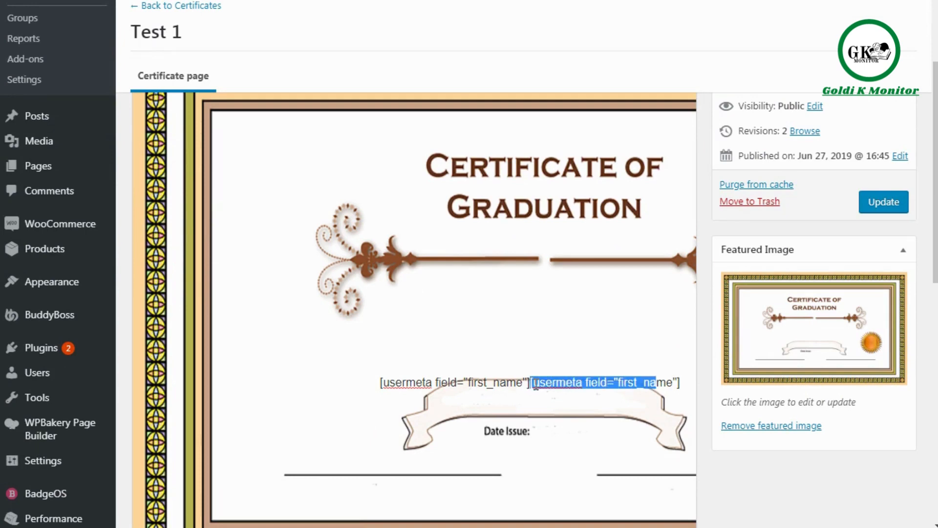
pyautogui.press('Delete')
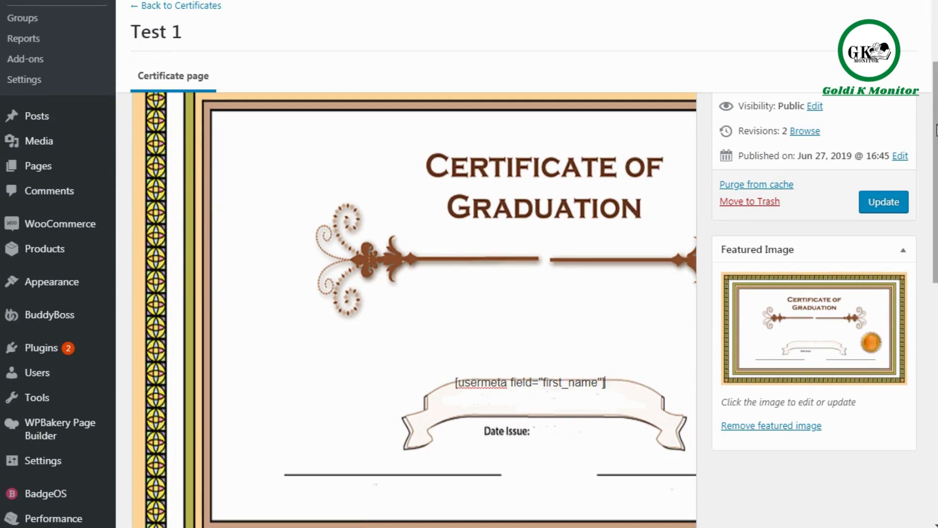
# - Check the shortcode's placement on the Test 1 certificate and update the certificate
pyautogui.scroll(-1, 627, 214)
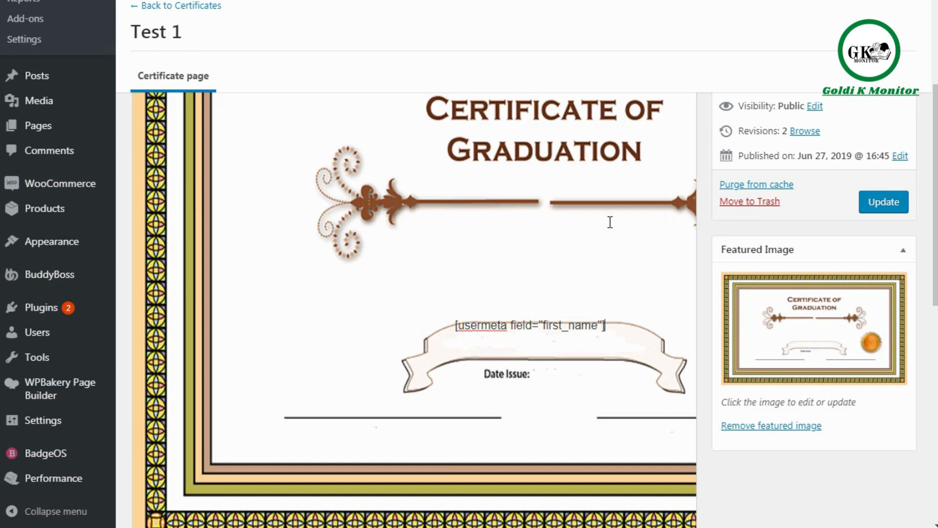
pyautogui.scroll(3, 934, 195)
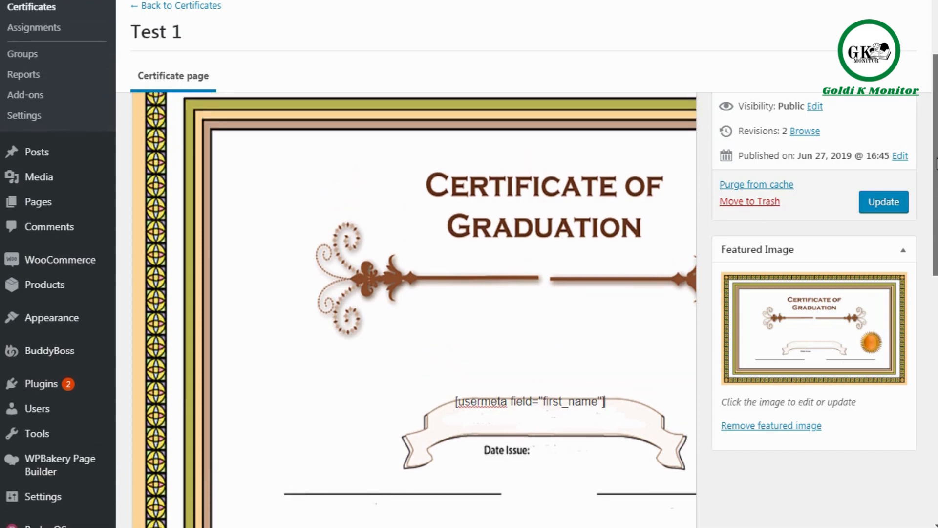
pyautogui.scroll(1, 935, 195)
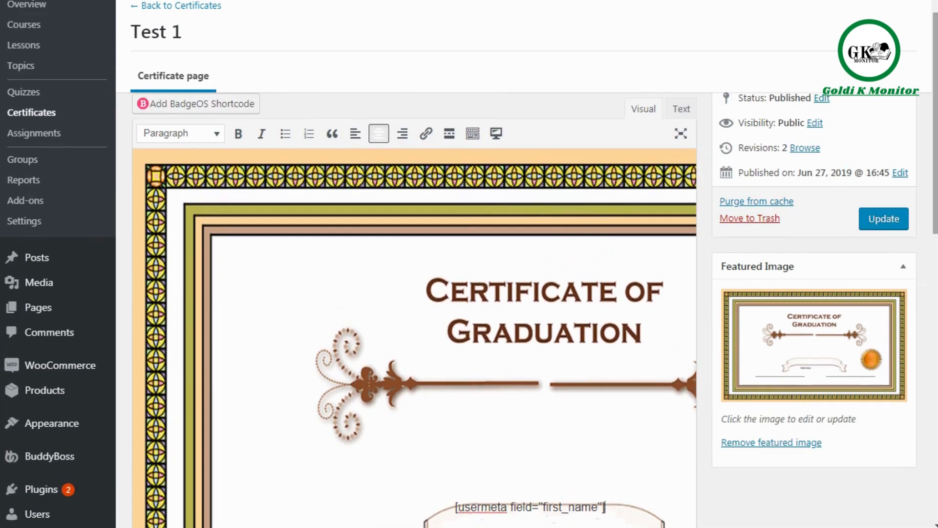
pyautogui.click(884, 218)
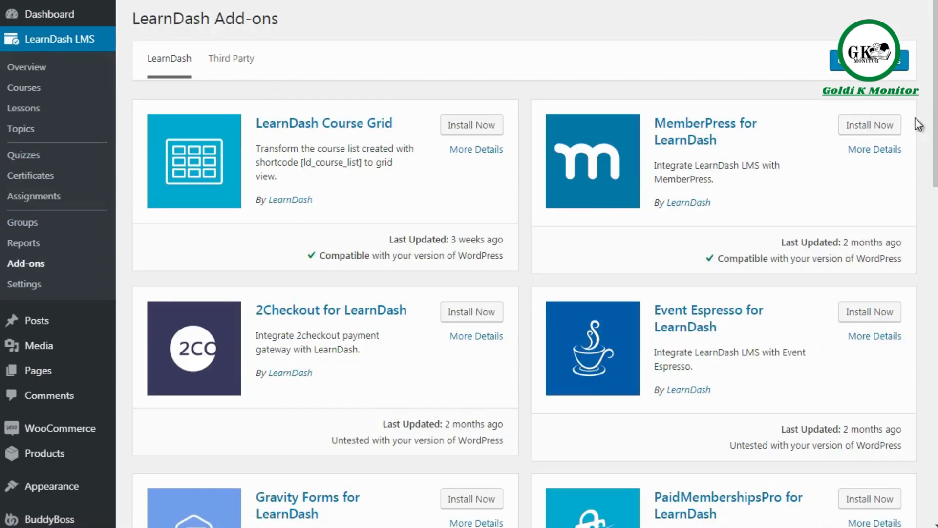
# - Browse the LearnDash add-ons and the third-party add-ons available for installation
pyautogui.scroll(-4, 862, 82)
pyautogui.scroll(-14, 535, 264)
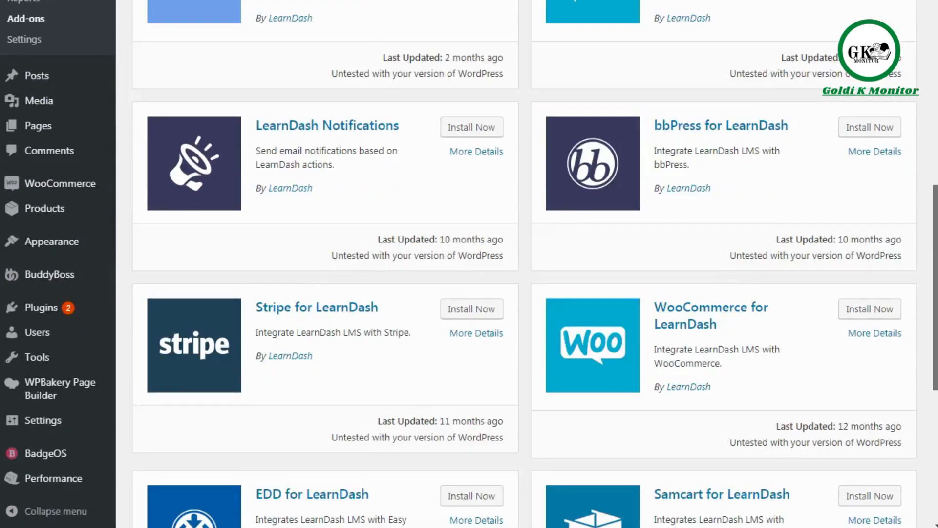
pyautogui.scroll(19, 535, 263)
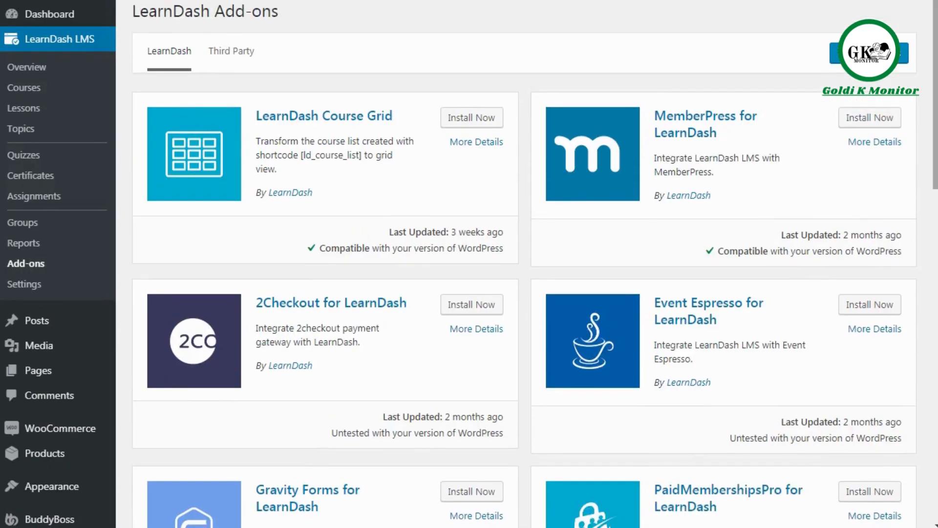
pyautogui.click(223, 51)
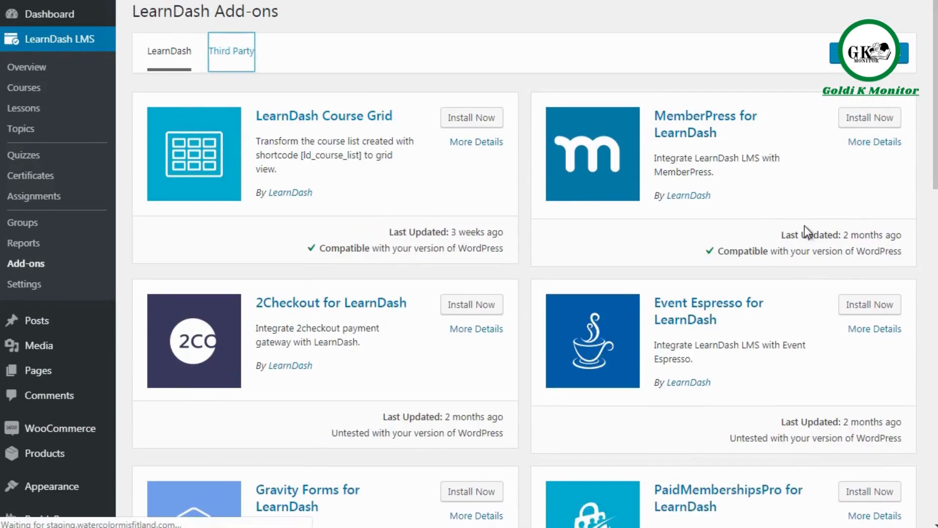
pyautogui.scroll(-5, 524, 264)
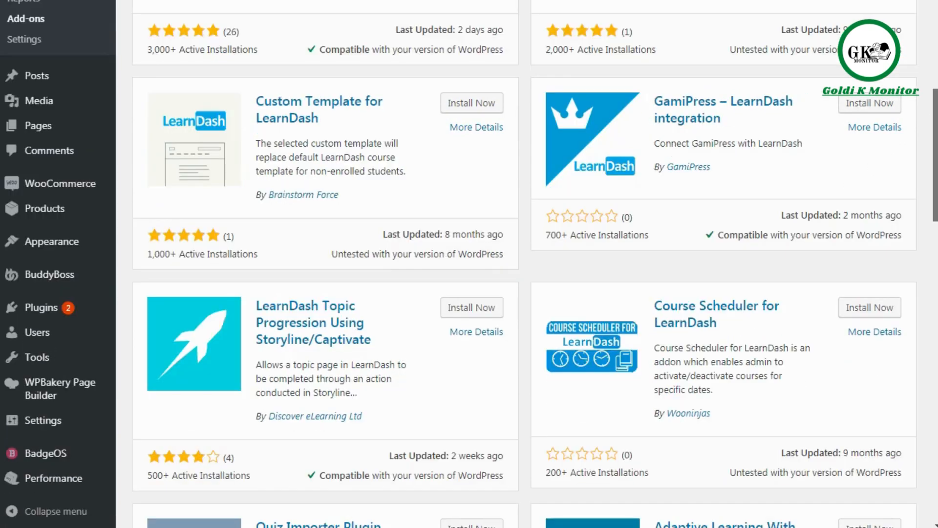
pyautogui.scroll(-4, 524, 264)
pyautogui.scroll(-15, 524, 264)
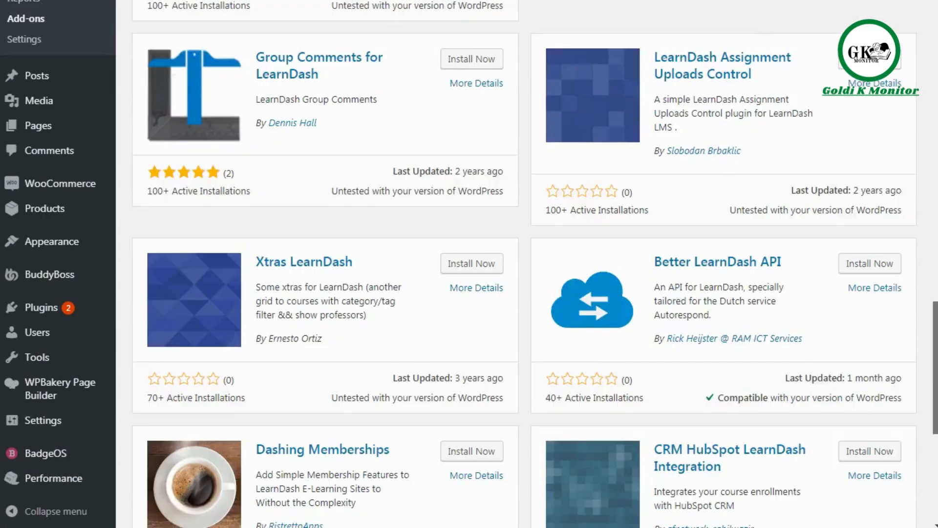
pyautogui.scroll(18, 524, 264)
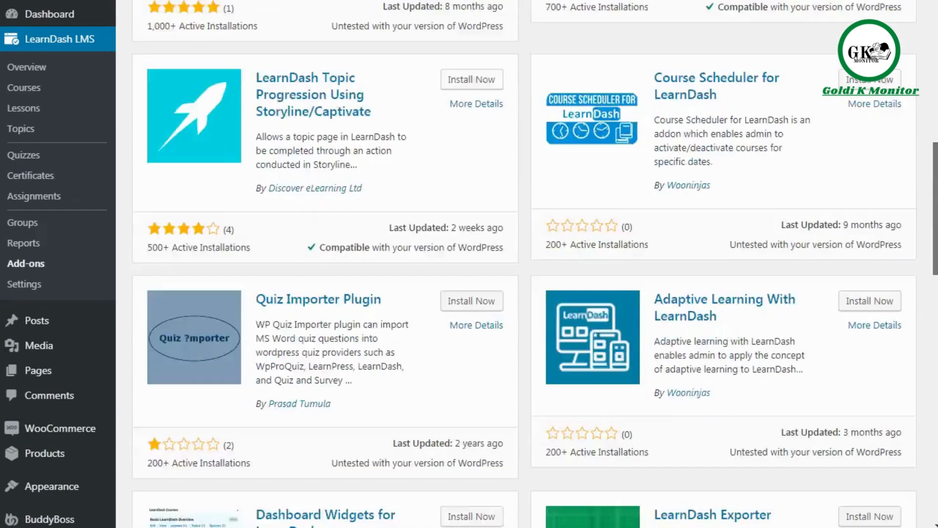